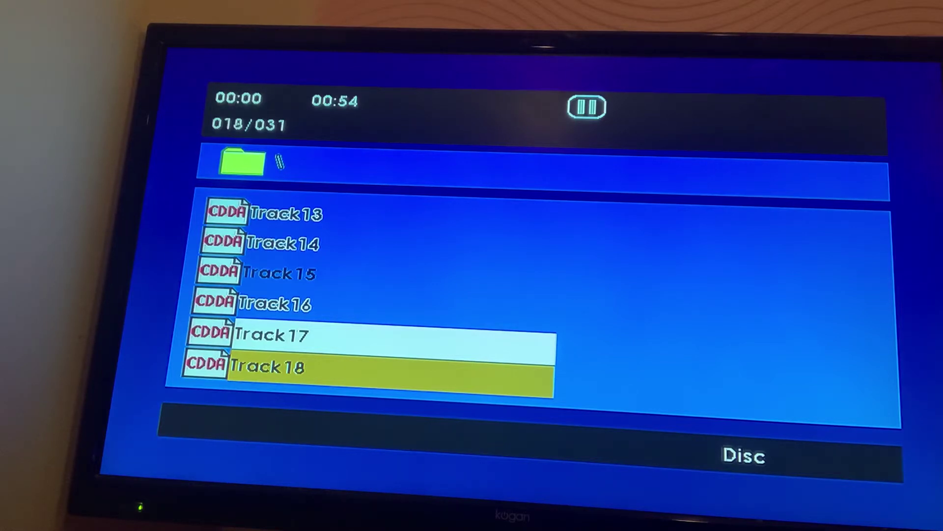
# Resume playback of Track 18 (2:28) on the CD track list.
pyautogui.press('Return')
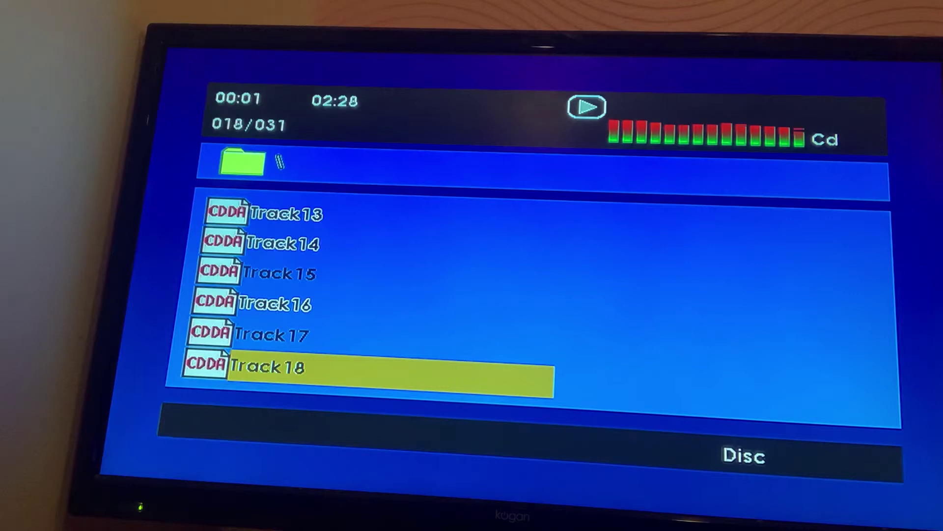